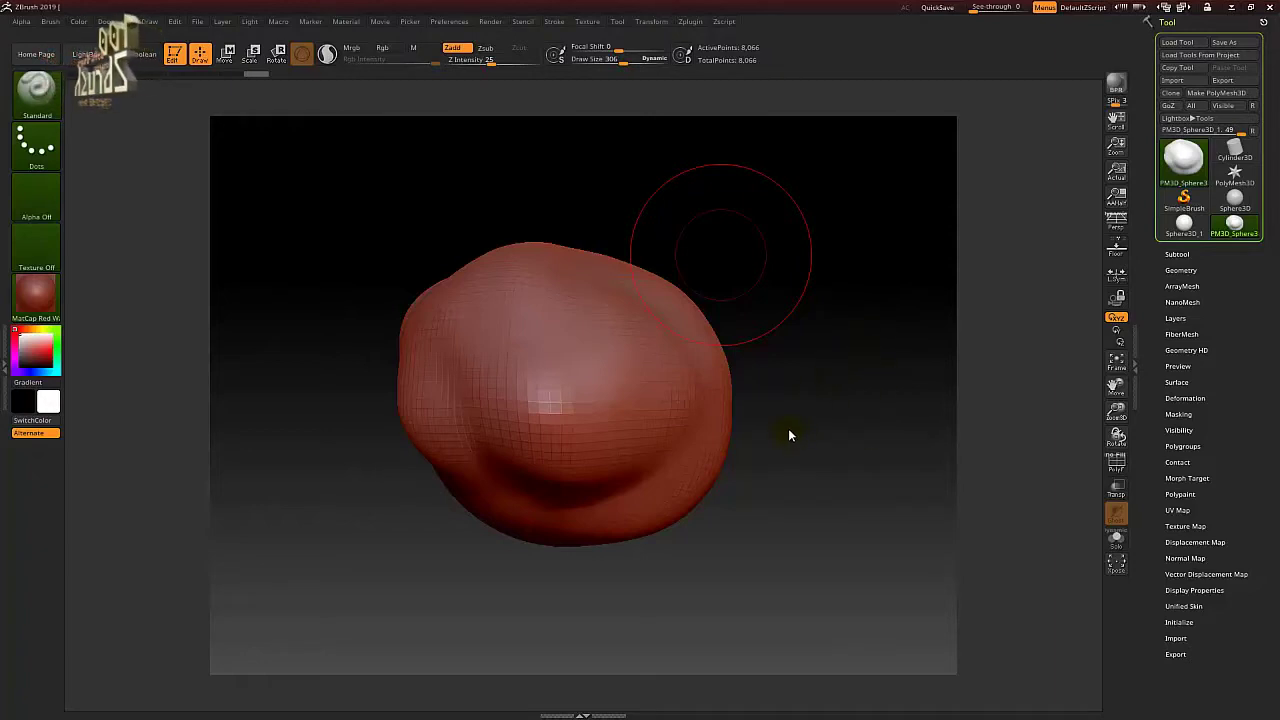
Expand the sculpted sphere's Subtool list and lower its Visible Count to 10.
{"action": "left_click_drag", "start_coordinate": [788, 435], "coordinate": [816, 380]}
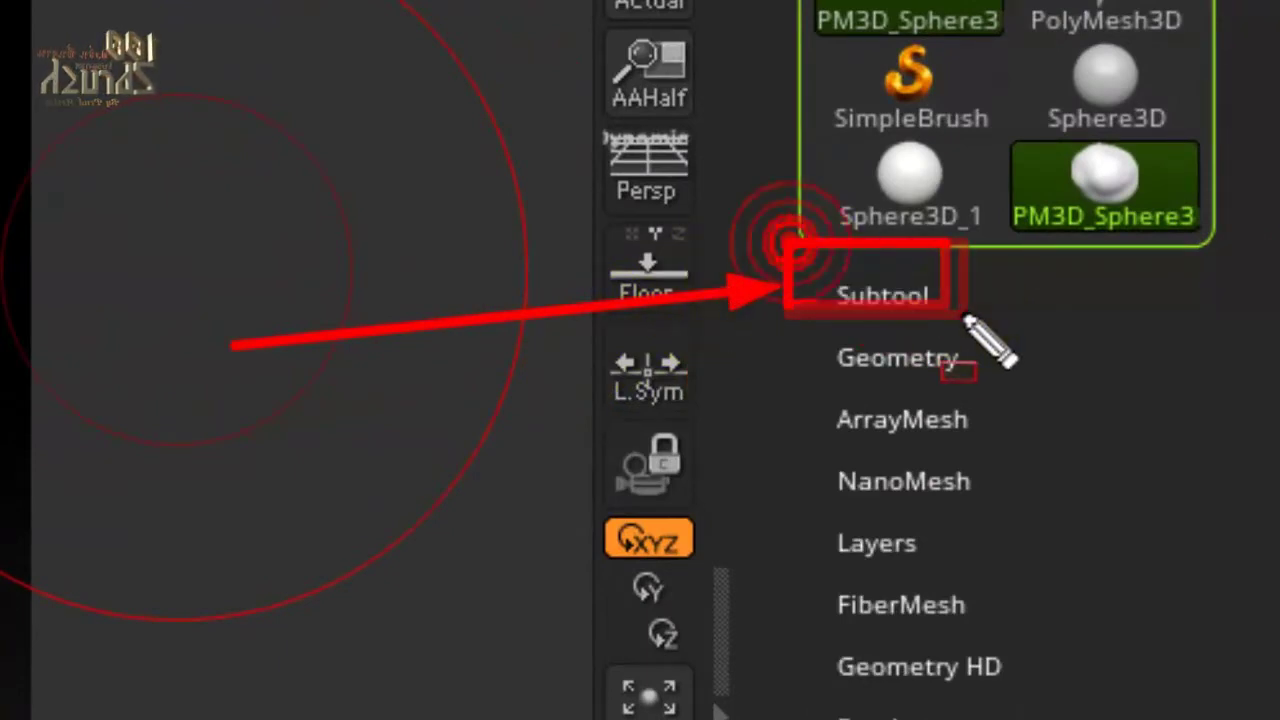
{"action": "left_click", "coordinate": [888, 295]}
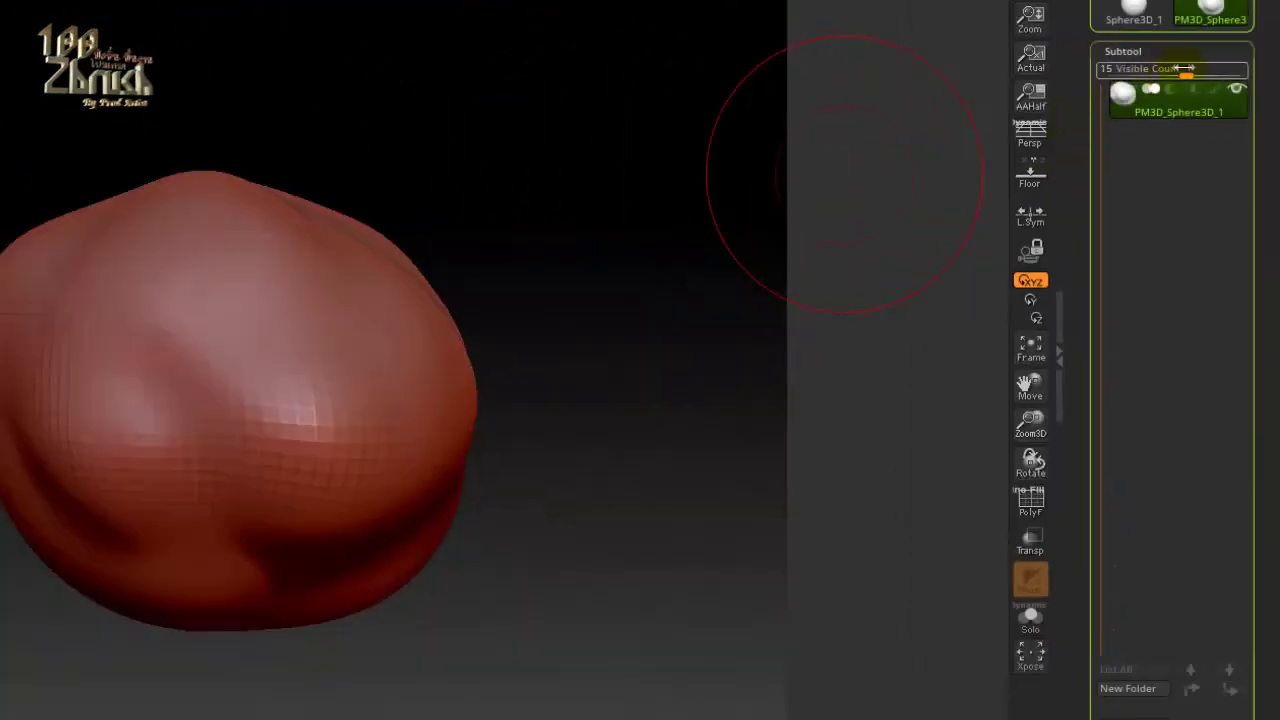
{"action": "left_click_drag", "start_coordinate": [1185, 68], "coordinate": [1158, 68]}
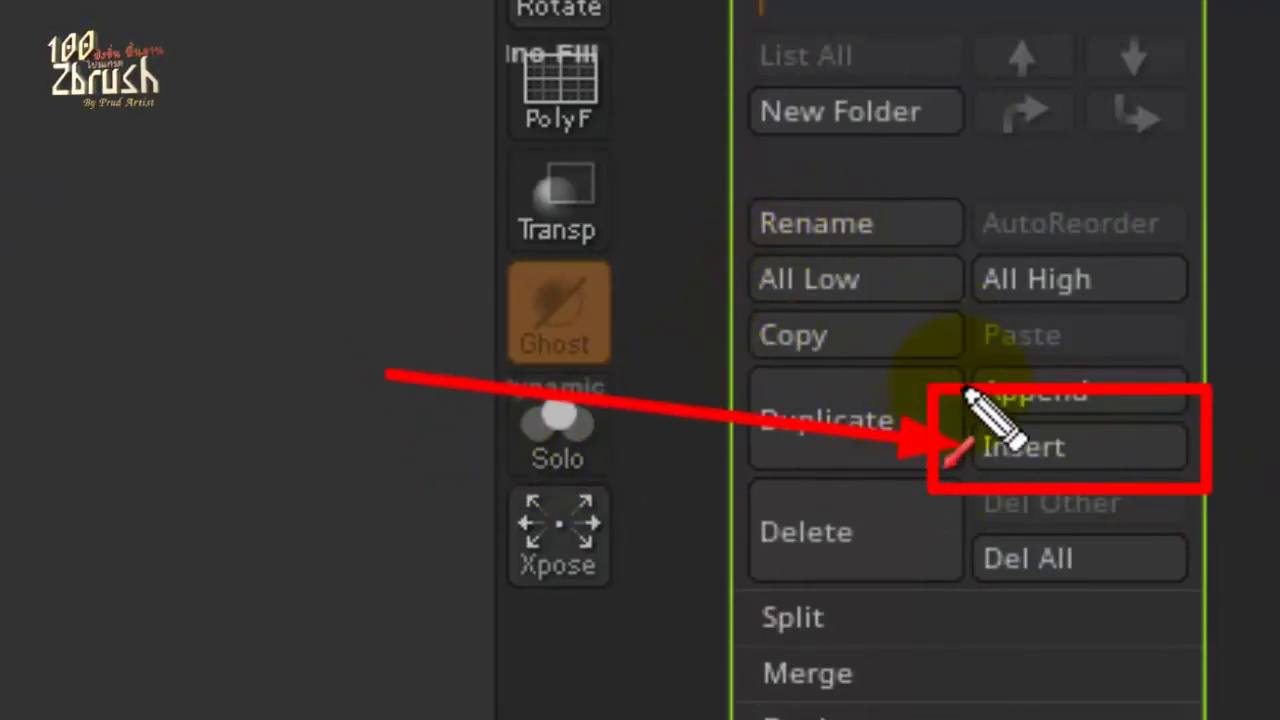
From the Insert mesh picker, add a Cube3D as the second subtool, PM3D_Cube3D1.
{"action": "left_click", "coordinate": [1040, 452]}
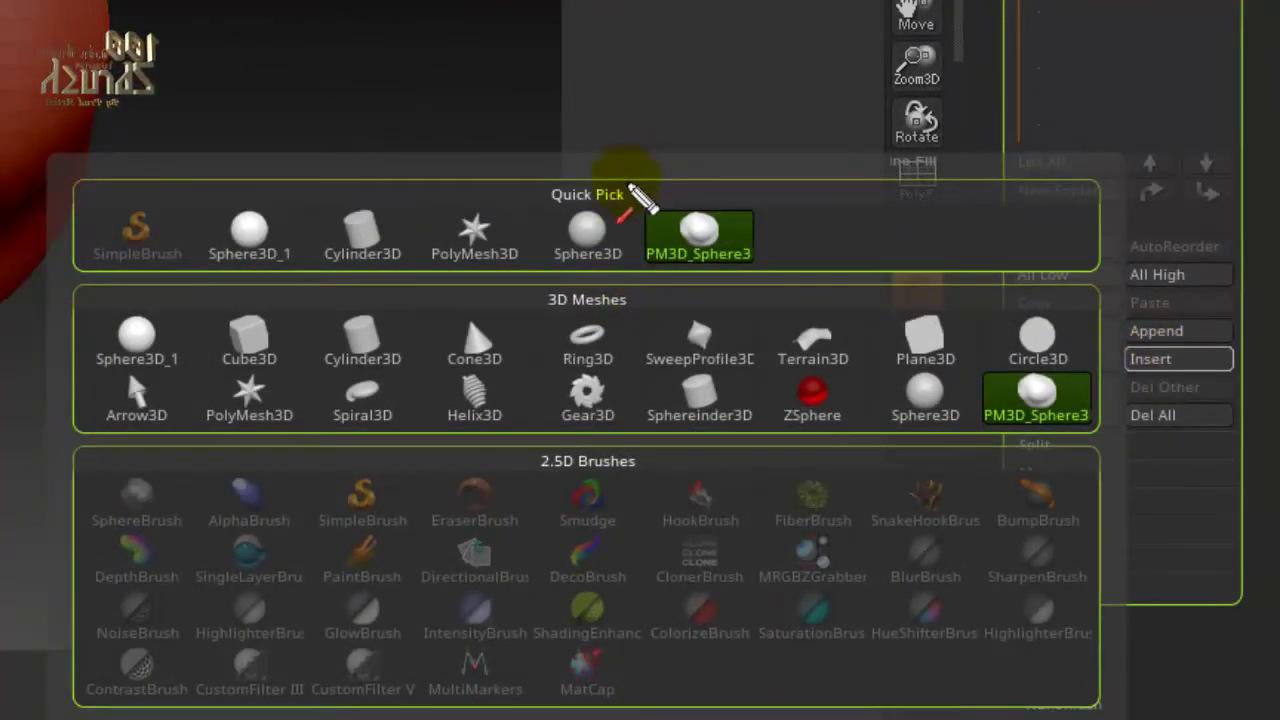
{"action": "left_click_drag", "start_coordinate": [70, 186], "coordinate": [1048, 460]}
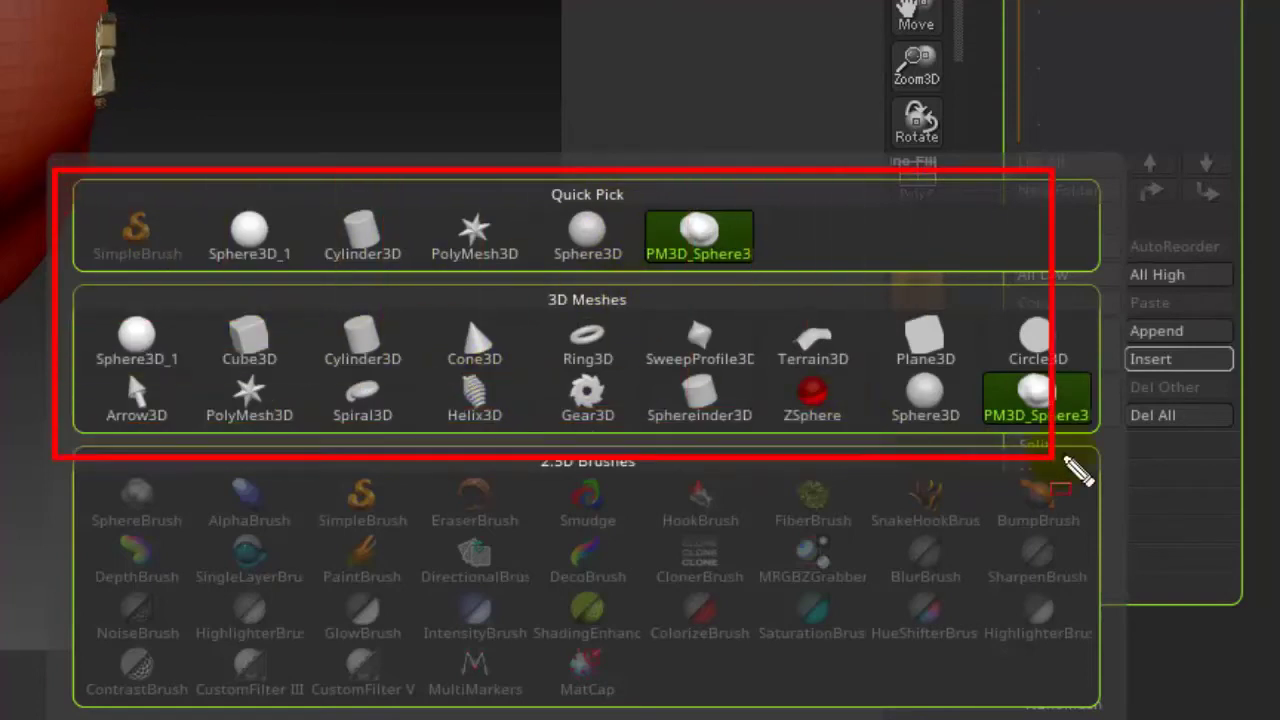
{"action": "left_click_drag", "start_coordinate": [1050, 462], "coordinate": [1118, 460]}
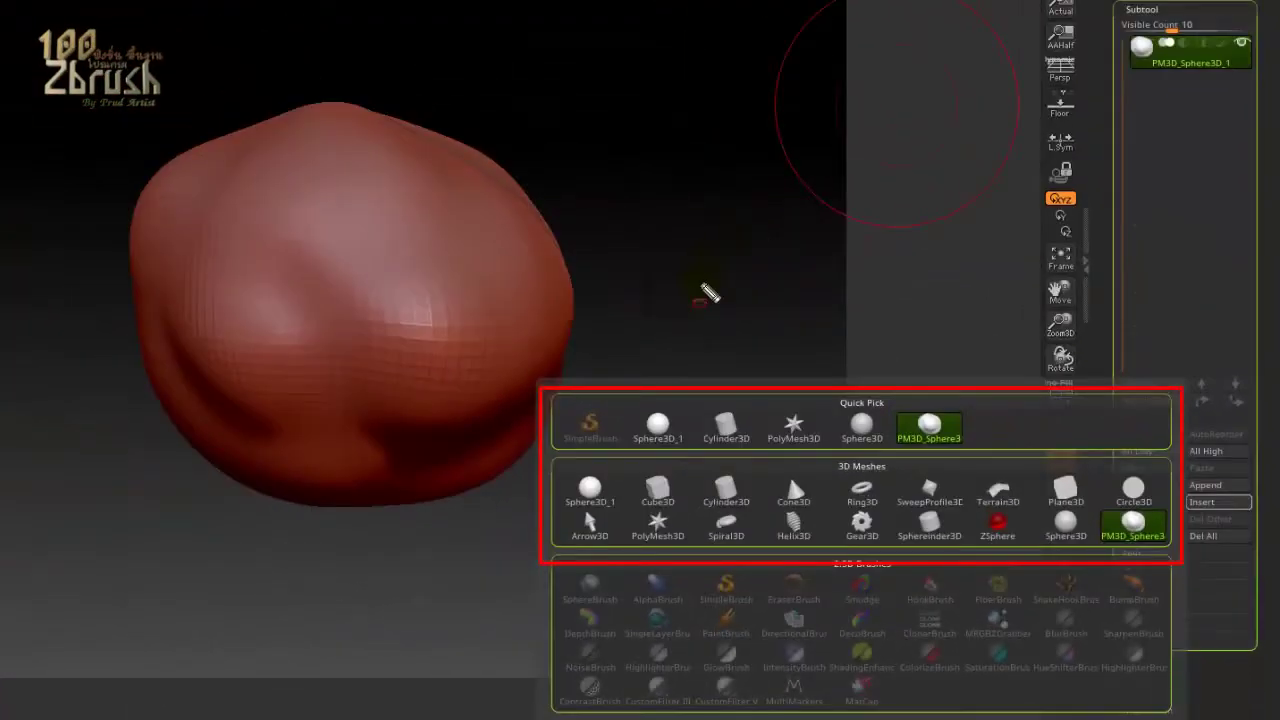
{"action": "left_click_drag", "start_coordinate": [932, 120], "coordinate": [730, 195]}
{"action": "left_click_drag", "start_coordinate": [690, 235], "coordinate": [660, 222]}
{"action": "left_click_drag", "start_coordinate": [748, 390], "coordinate": [625, 312]}
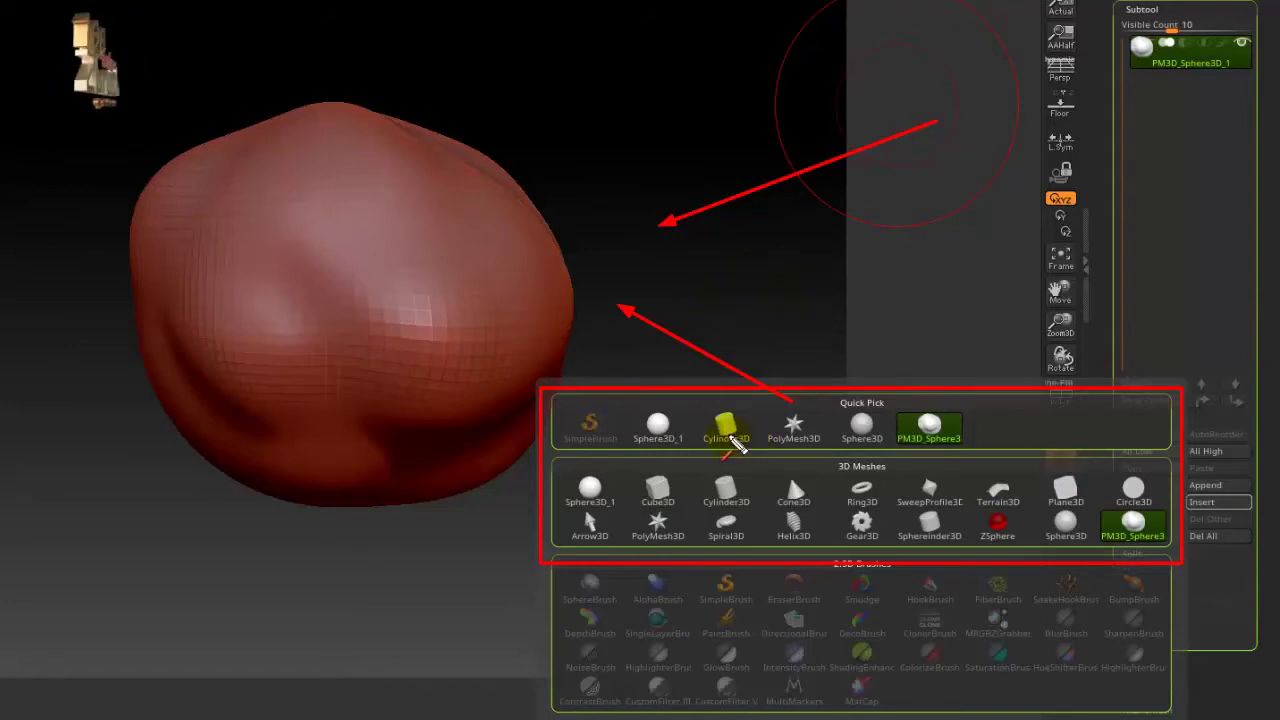
{"action": "key", "text": "Escape"}
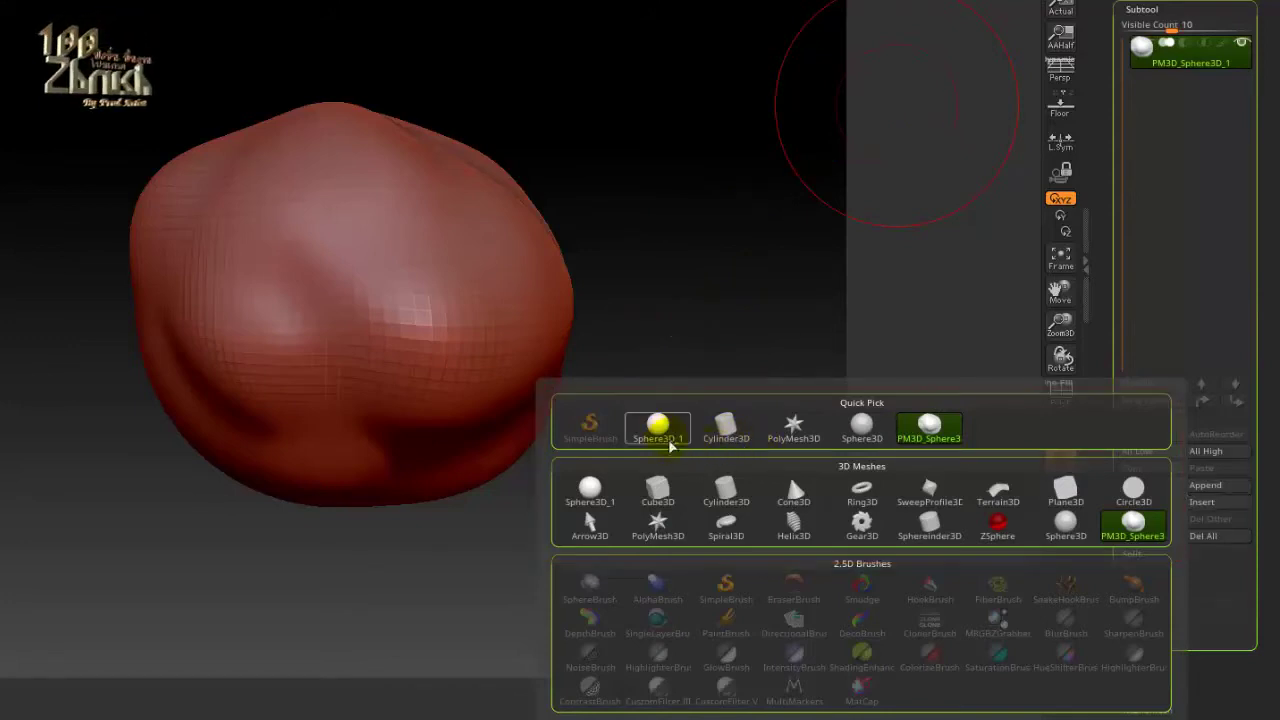
{"action": "left_click_drag", "start_coordinate": [618, 462], "coordinate": [655, 495]}
{"action": "left_click_drag", "start_coordinate": [605, 288], "coordinate": [670, 490]}
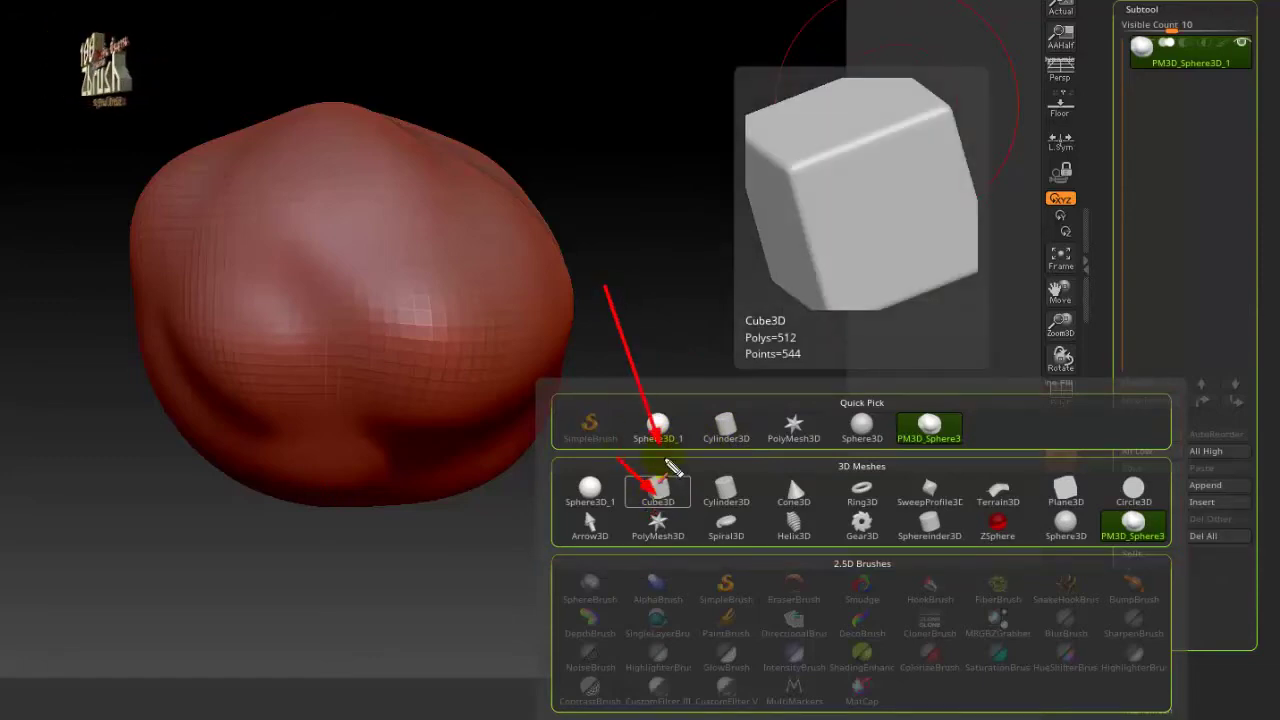
{"action": "left_click", "coordinate": [657, 488]}
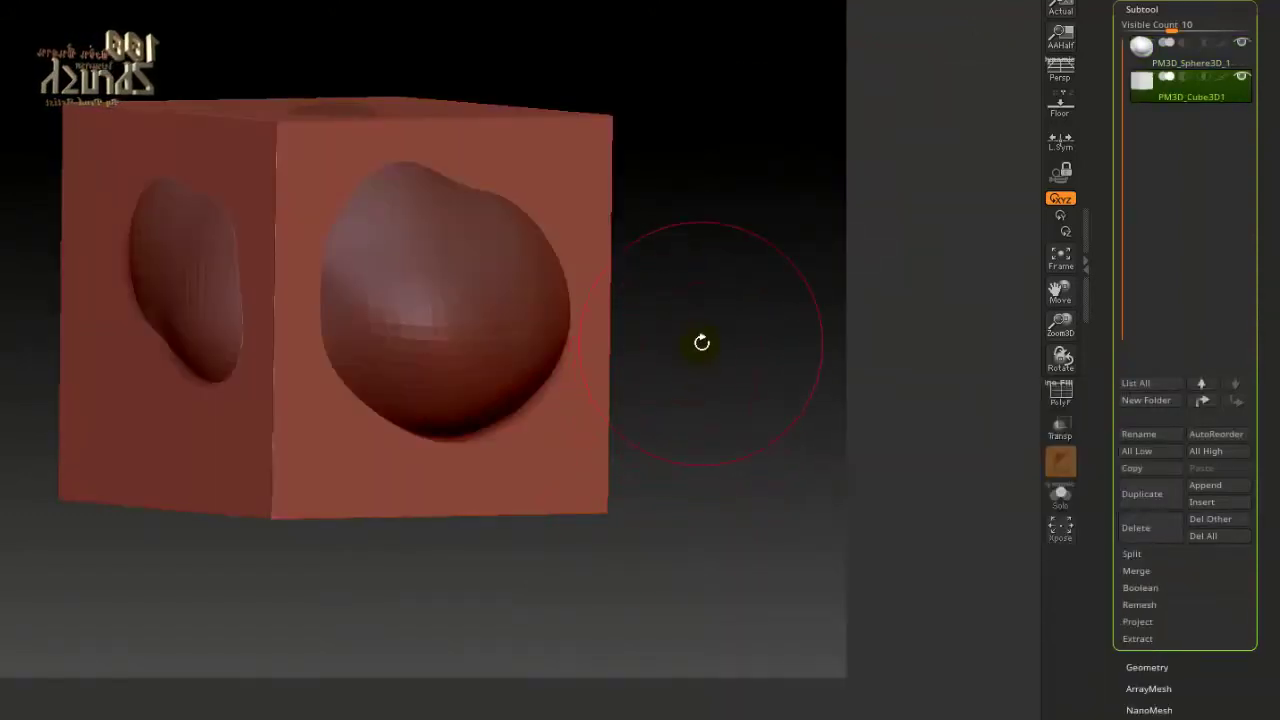
Orbit to inspect the PM3D_Cube3D1 mesh enclosing the sculpted sphere, adjusting the palettes.
{"action": "mouse_move", "coordinate": [714, 366]}
{"action": "left_mouse_down"}
{"action": "mouse_move", "coordinate": [698, 368]}
{"action": "mouse_move", "coordinate": [720, 391]}
{"action": "left_mouse_up"}
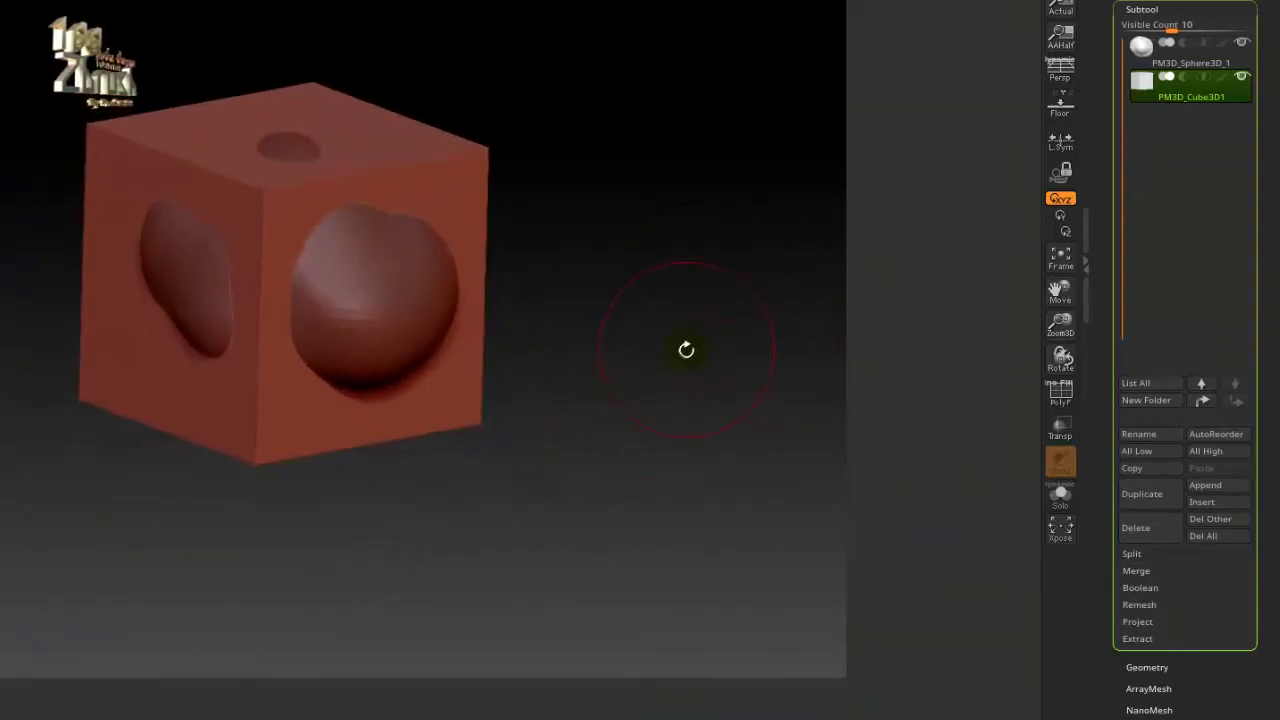
{"action": "left_click_drag", "start_coordinate": [686, 349], "coordinate": [680, 370]}
{"action": "mouse_move", "coordinate": [661, 325]}
{"action": "left_mouse_down"}
{"action": "mouse_move", "coordinate": [608, 303]}
{"action": "mouse_move", "coordinate": [614, 317]}
{"action": "left_mouse_up"}
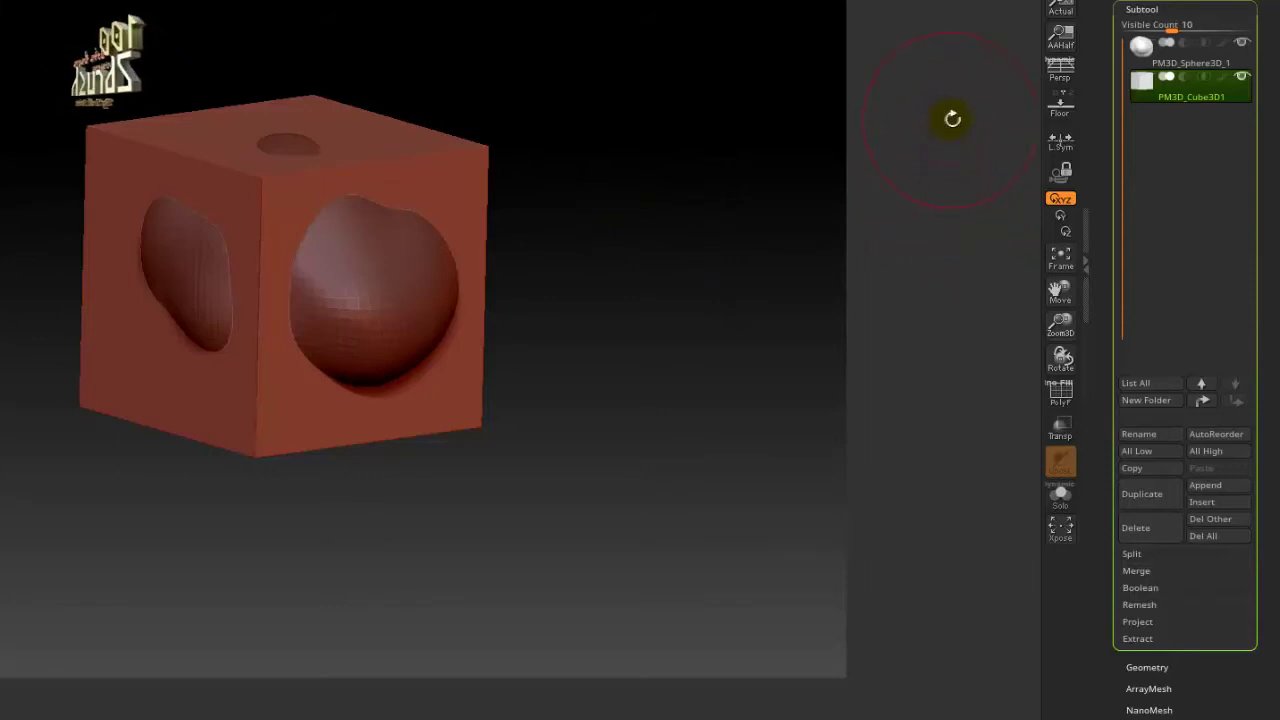
{"action": "left_click_drag", "start_coordinate": [915, 40], "coordinate": [1110, 18]}
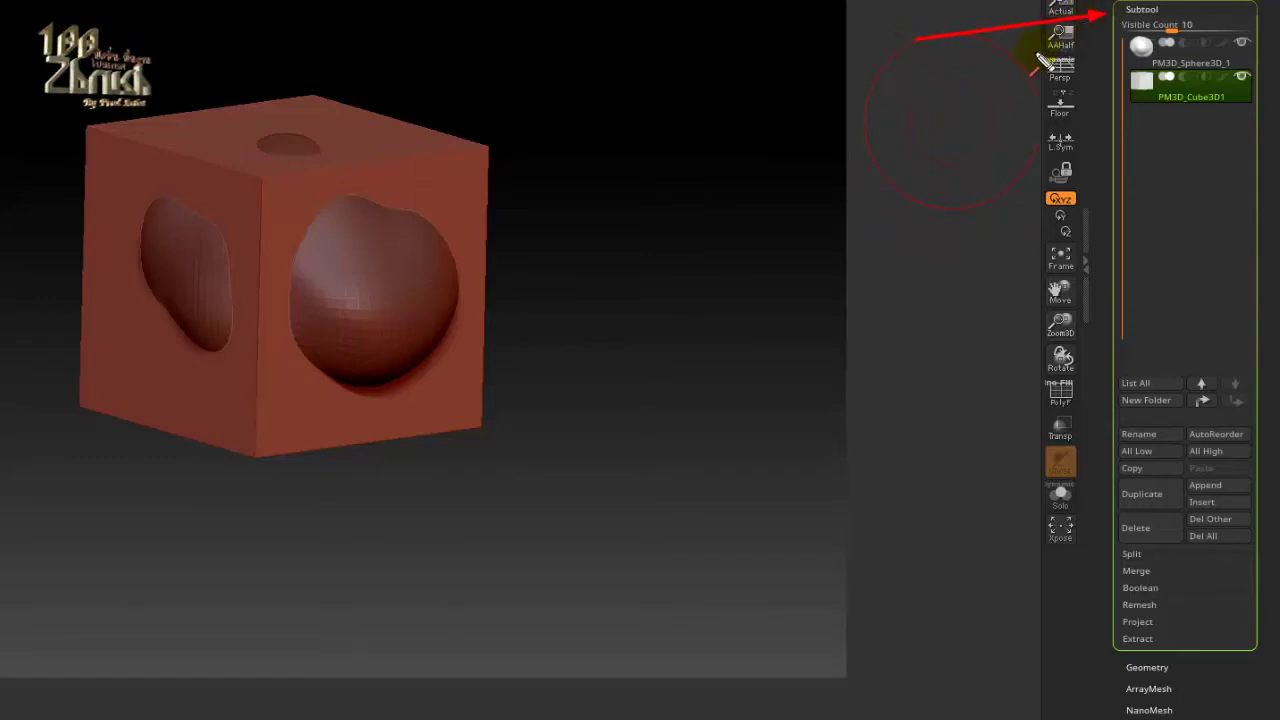
{"action": "left_click_drag", "start_coordinate": [1094, 6], "coordinate": [1266, 368]}
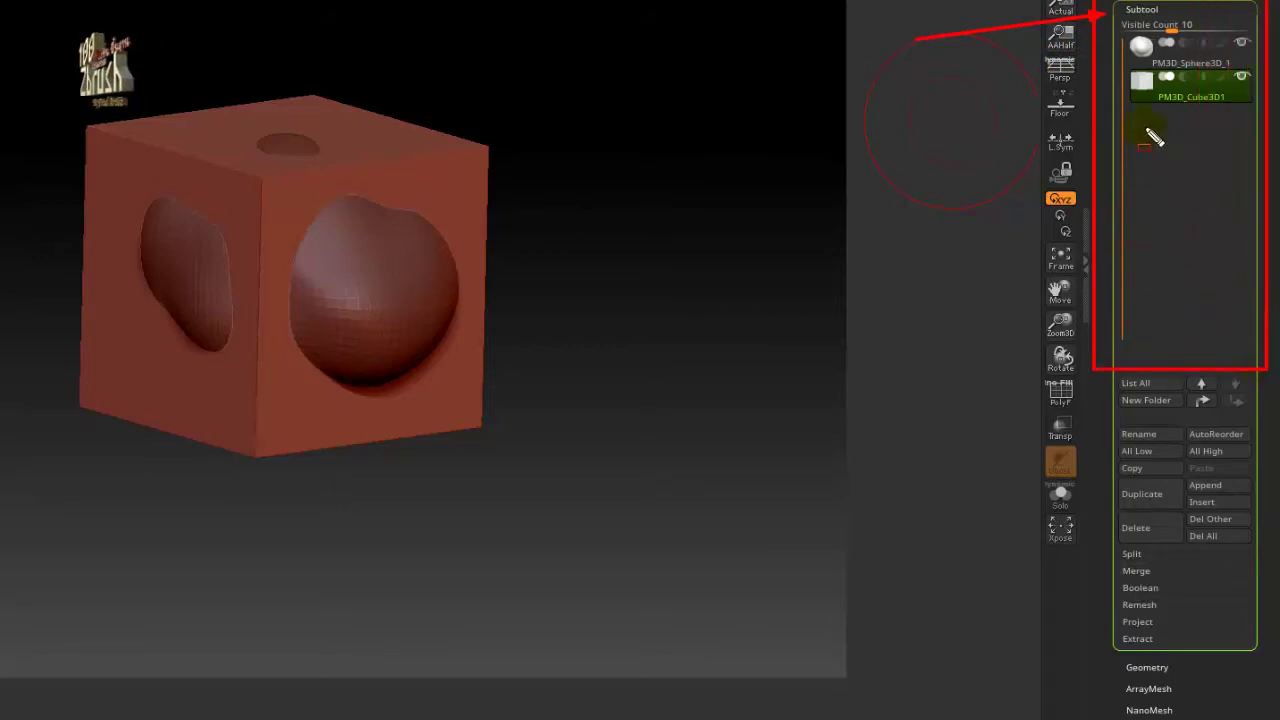
{"action": "left_click_drag", "start_coordinate": [1106, 28], "coordinate": [1264, 360]}
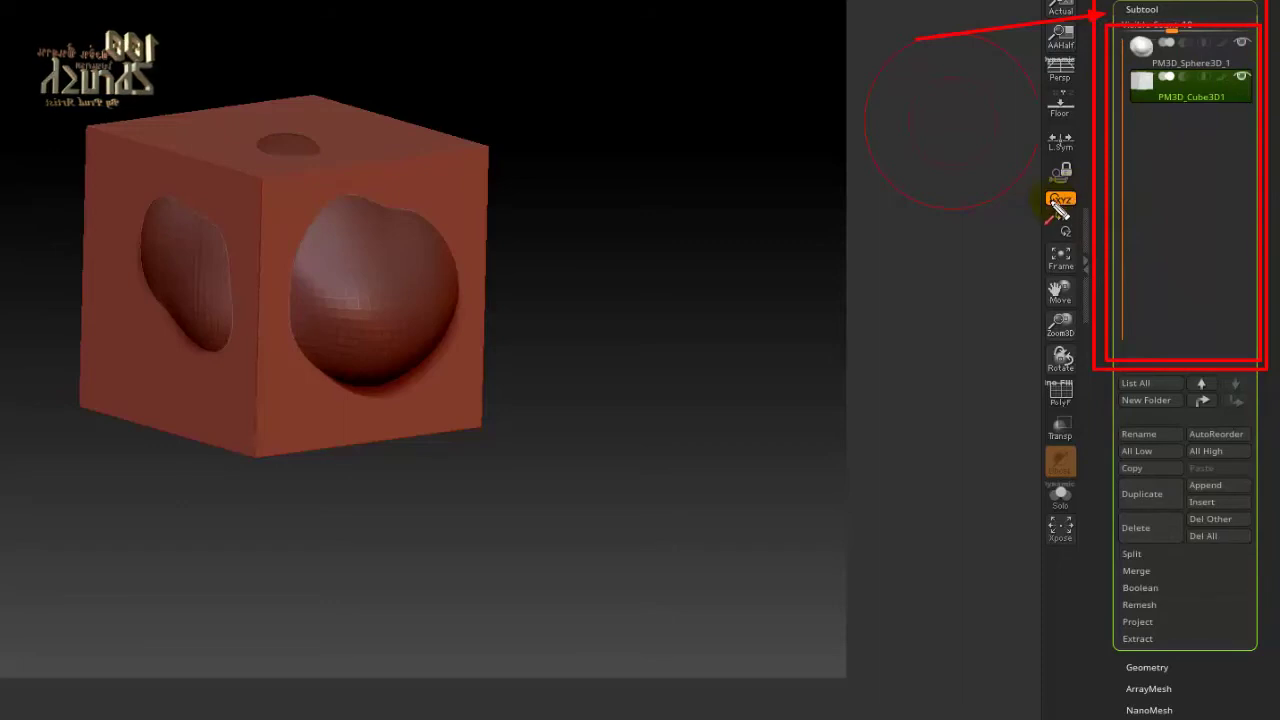
{"action": "left_click_drag", "start_coordinate": [1100, 190], "coordinate": [652, 235]}
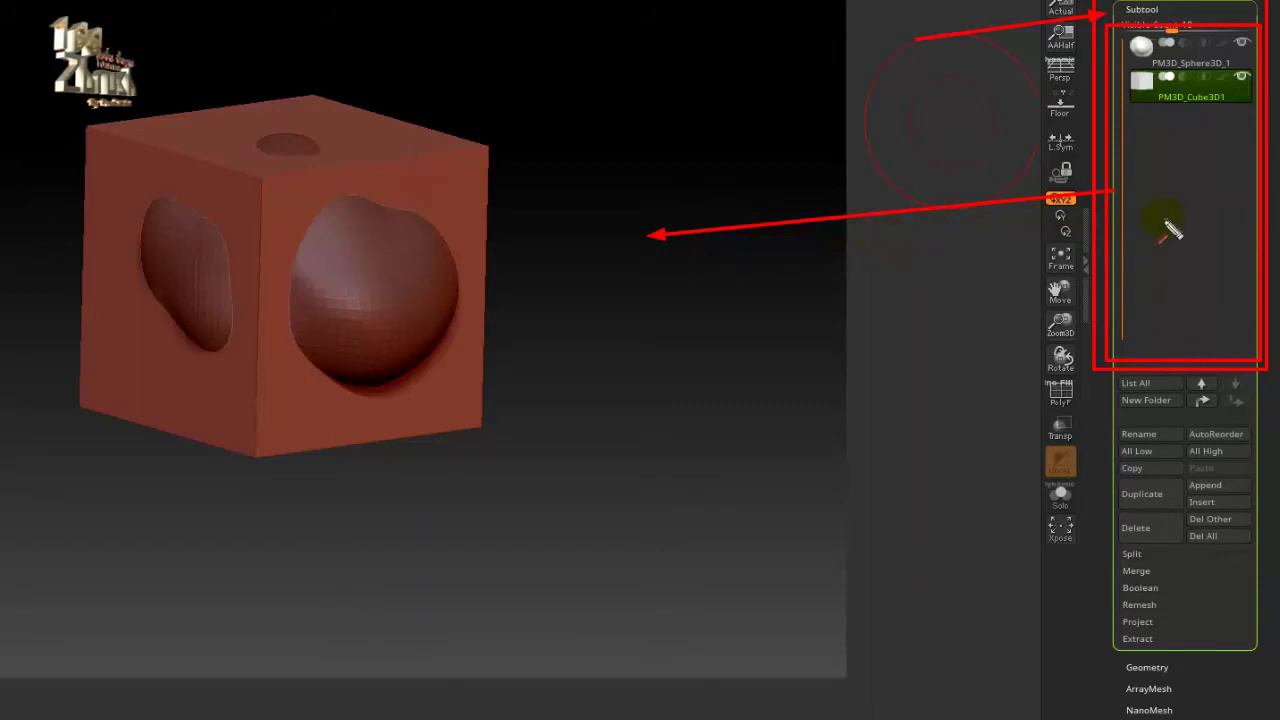
{"action": "key", "text": "Escape"}
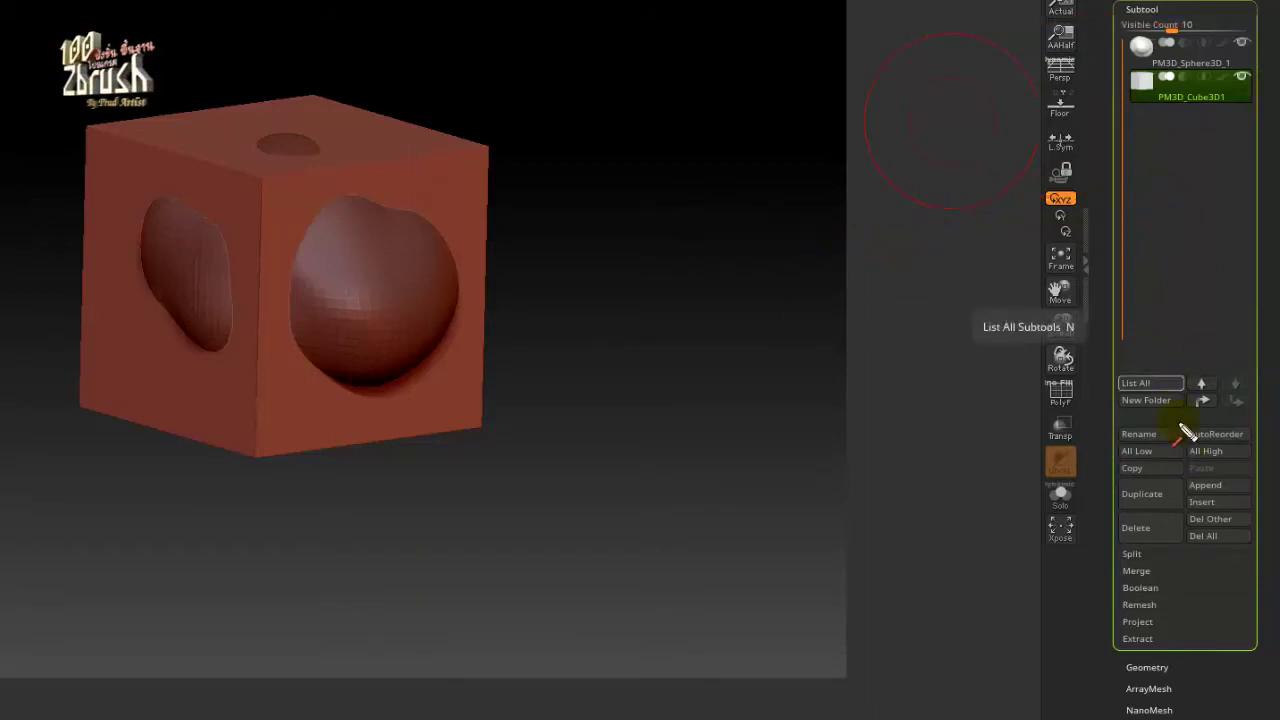
{"action": "left_click_drag", "start_coordinate": [1057, 491], "coordinate": [1202, 510]}
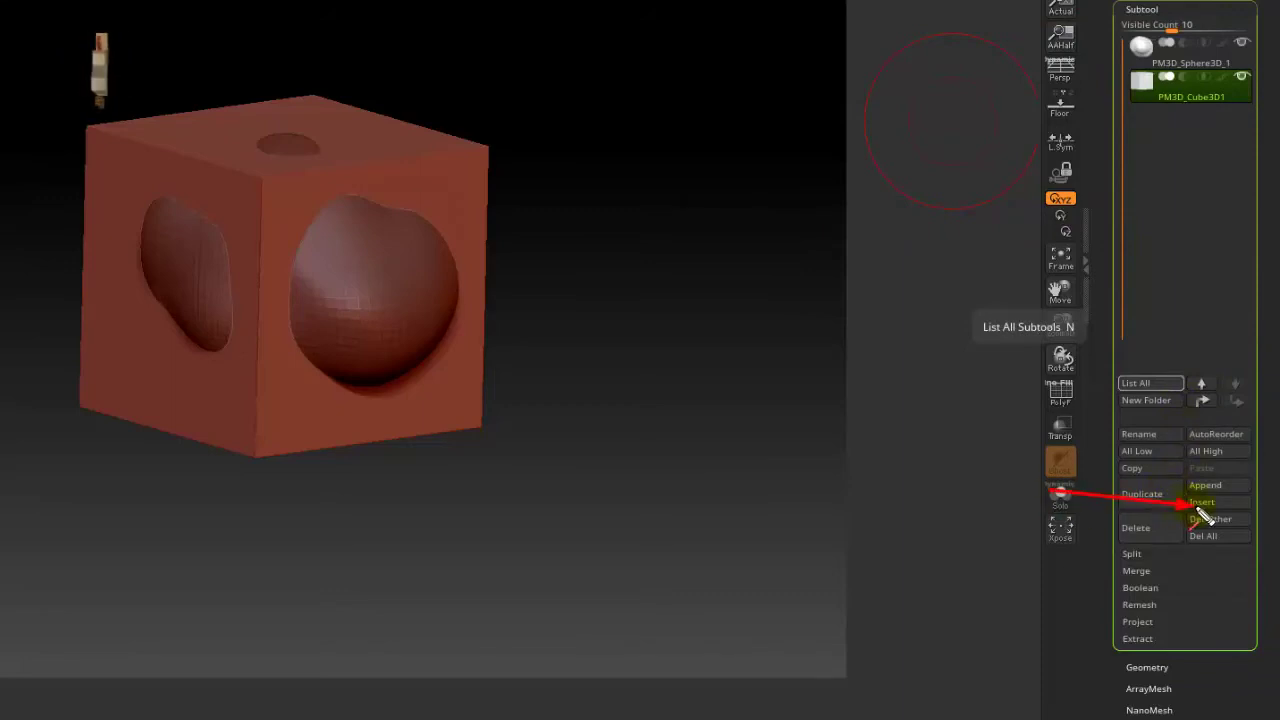
Insert Sphere3D_1 and Cylinder3D, creating the PM3D_Sphere3D_2 and PM3D_Cylinder3D1 subtools.
{"action": "key", "text": "Escape"}
{"action": "left_click", "coordinate": [1205, 511]}
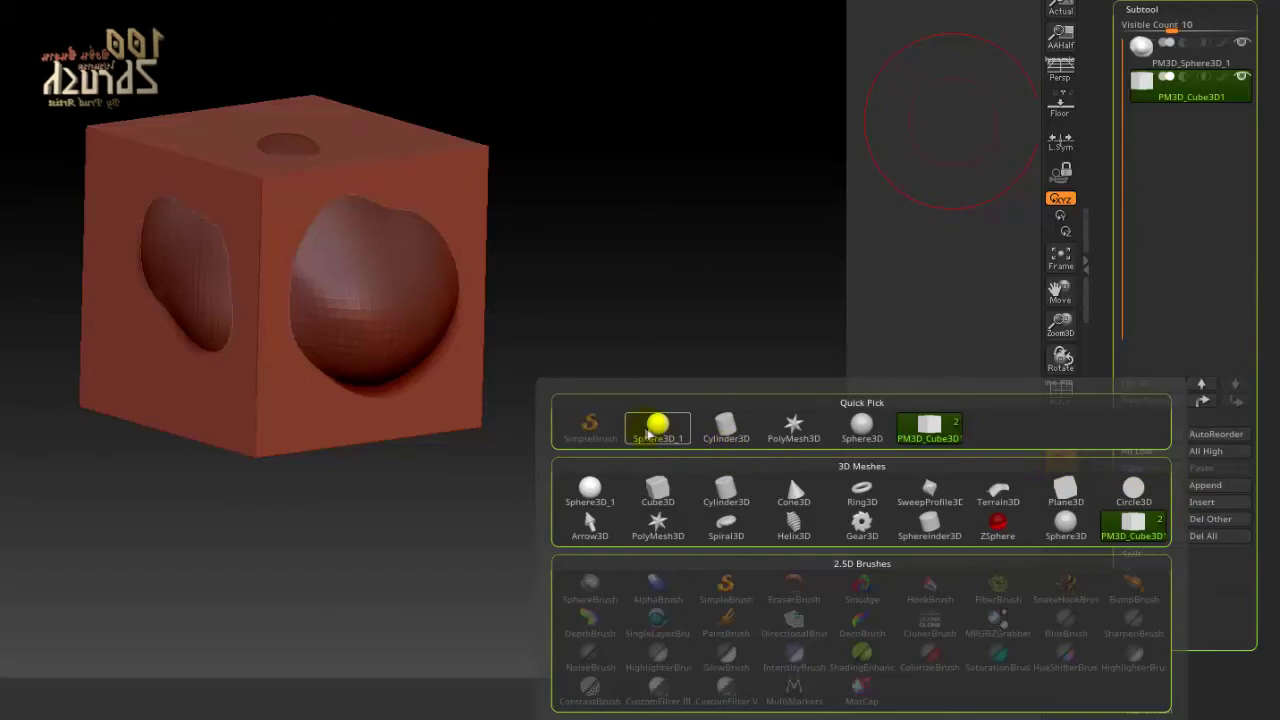
{"action": "left_click", "coordinate": [657, 425]}
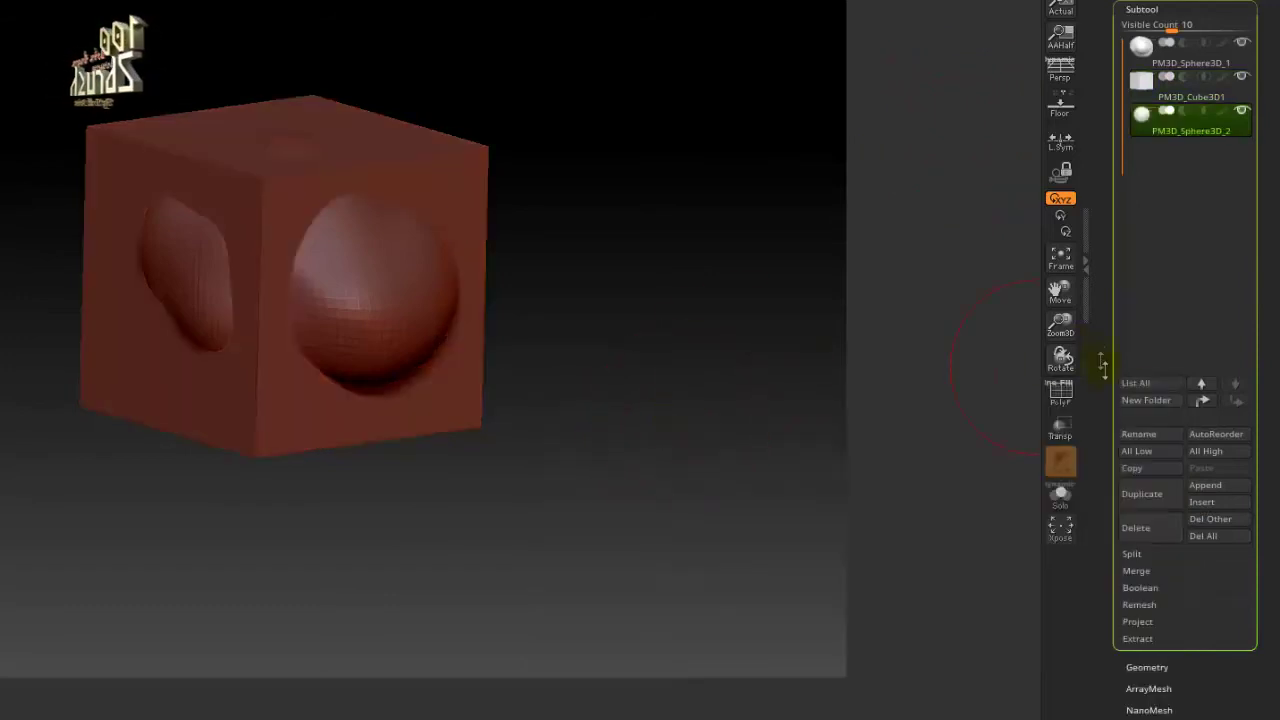
{"action": "left_click", "coordinate": [1200, 502]}
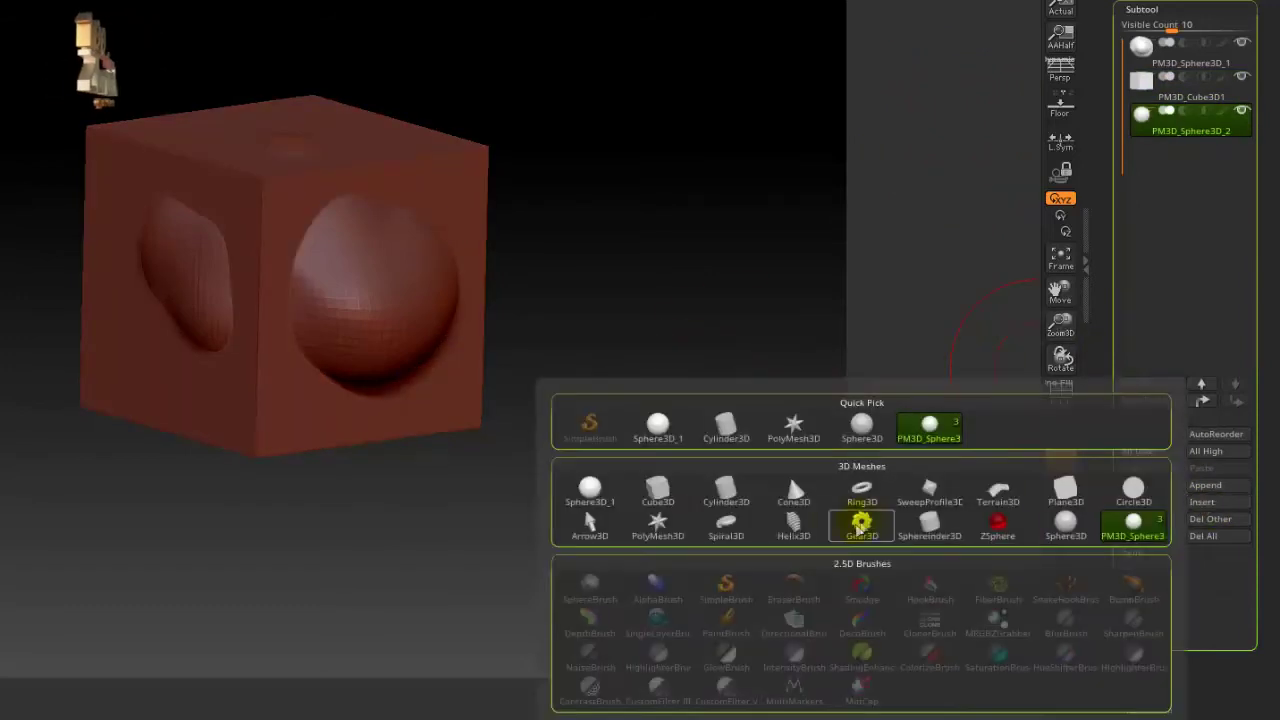
{"action": "left_click", "coordinate": [726, 500]}
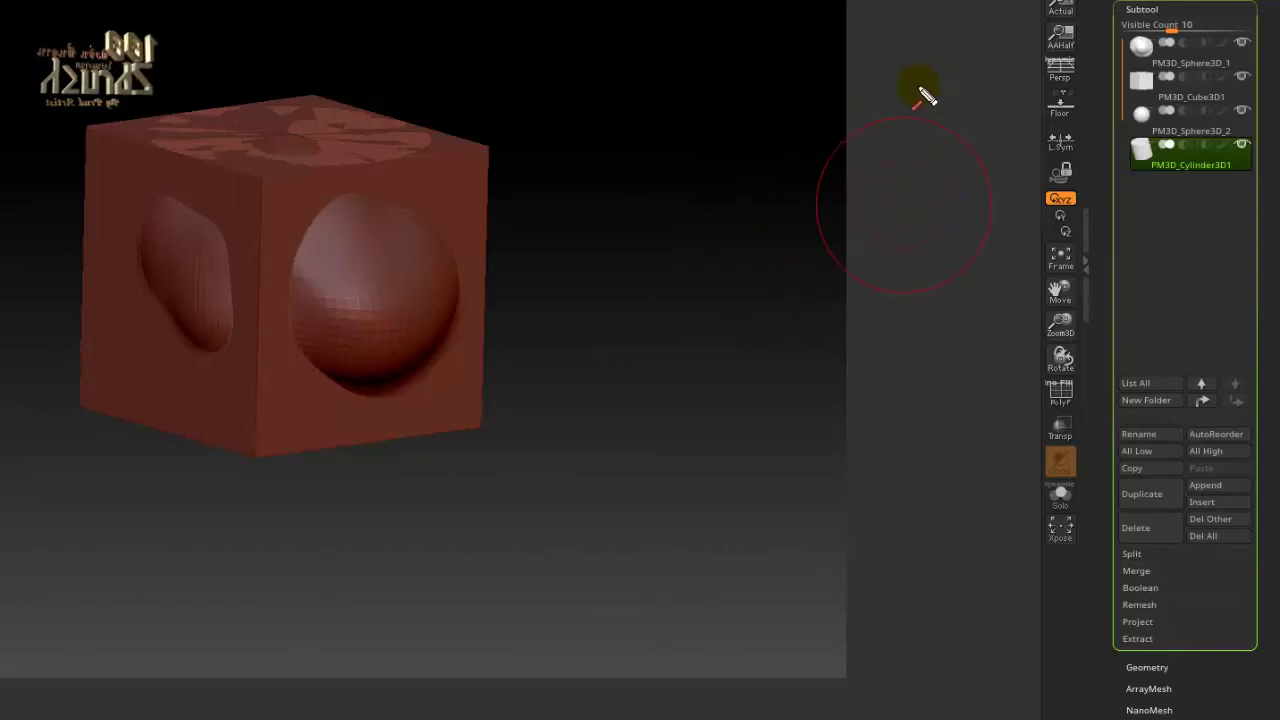
{"action": "left_click_drag", "start_coordinate": [940, 93], "coordinate": [1122, 46]}
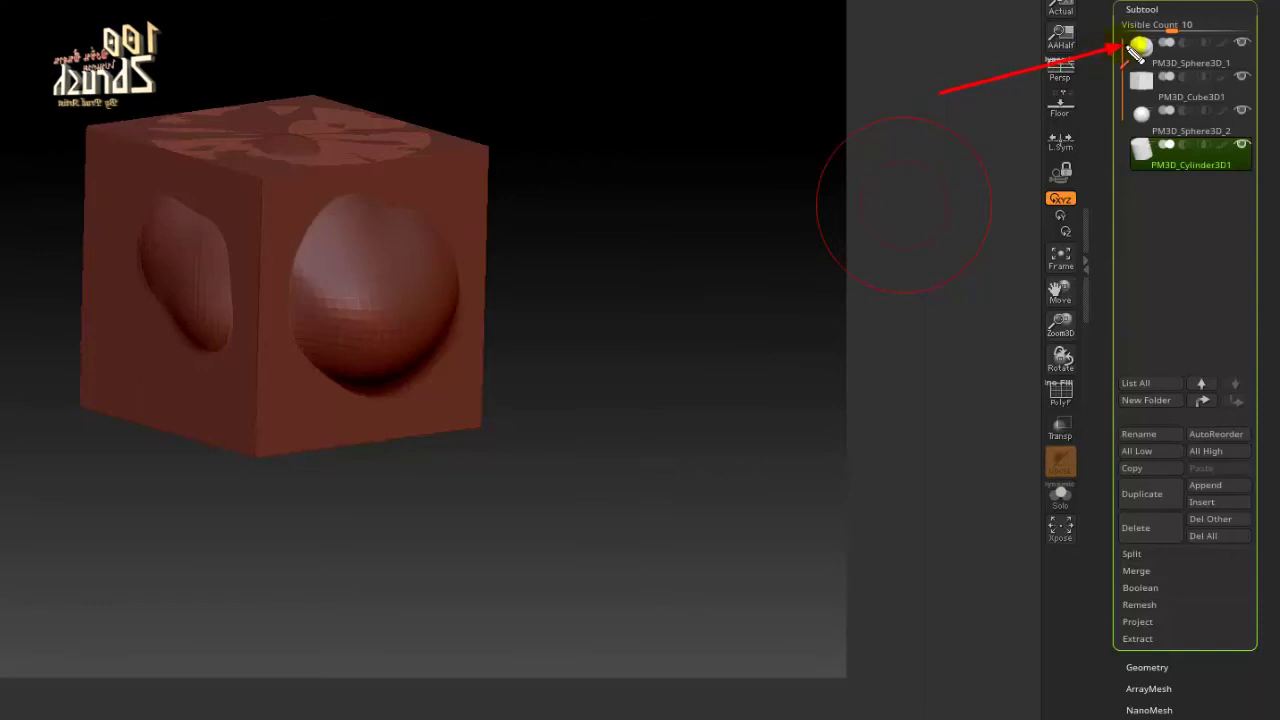
{"action": "left_click_drag", "start_coordinate": [936, 126], "coordinate": [1122, 80]}
{"action": "left_click_drag", "start_coordinate": [943, 178], "coordinate": [1122, 116]}
{"action": "left_click_drag", "start_coordinate": [955, 226], "coordinate": [1125, 160]}
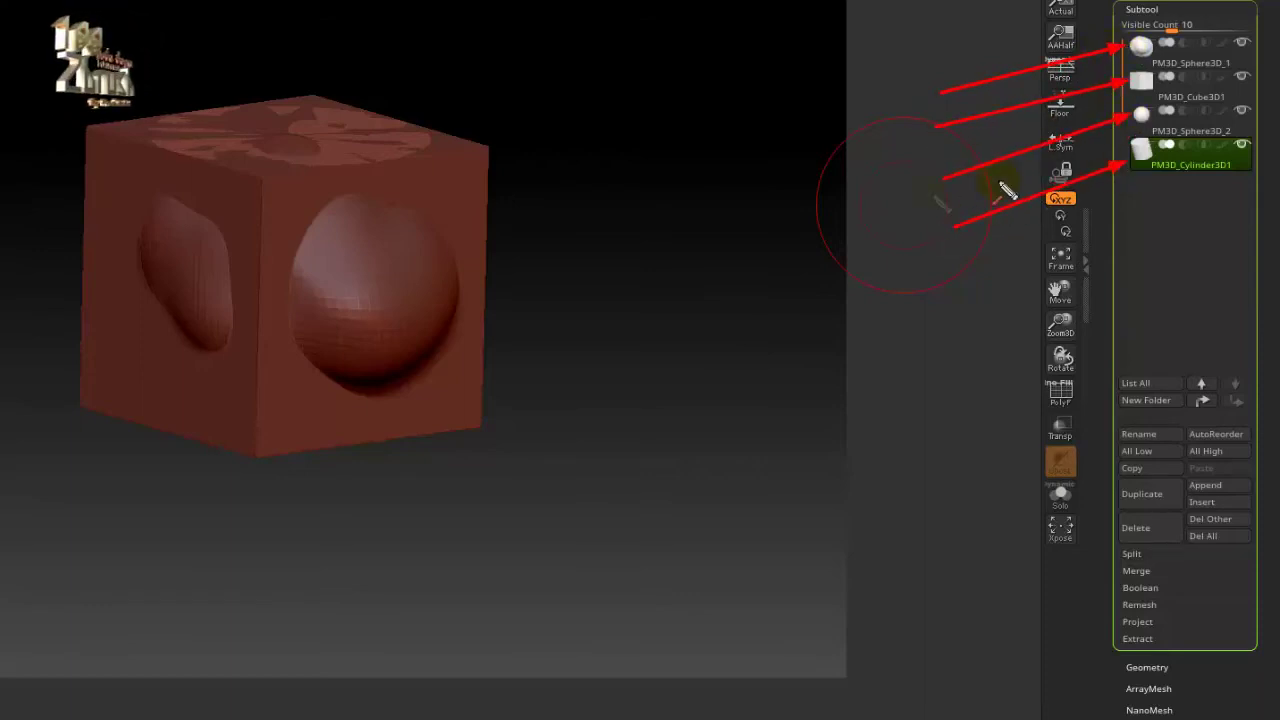
{"action": "left_click_drag", "start_coordinate": [905, 158], "coordinate": [447, 247]}
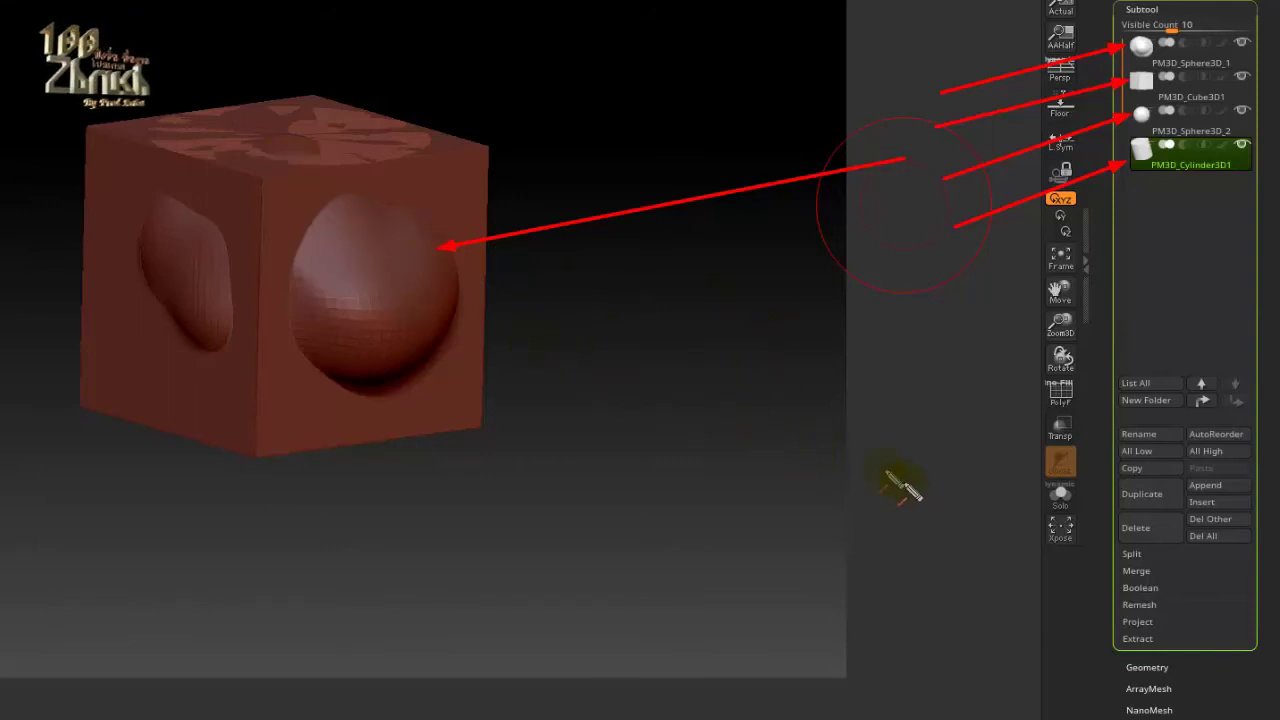
{"action": "left_click_drag", "start_coordinate": [850, 463], "coordinate": [1048, 524]}
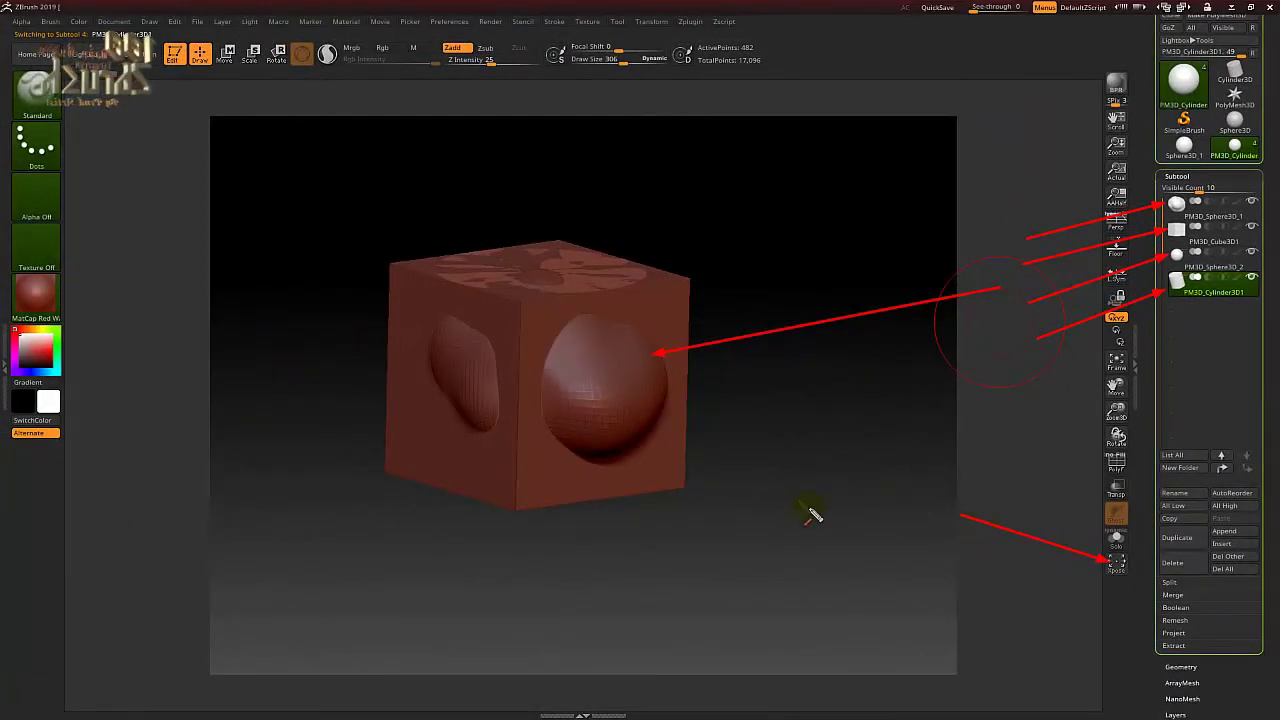
Use Xpose to separate the cylinder, cube, plain sphere and sculpted sphere.
{"action": "left_click_drag", "start_coordinate": [858, 557], "coordinate": [683, 449]}
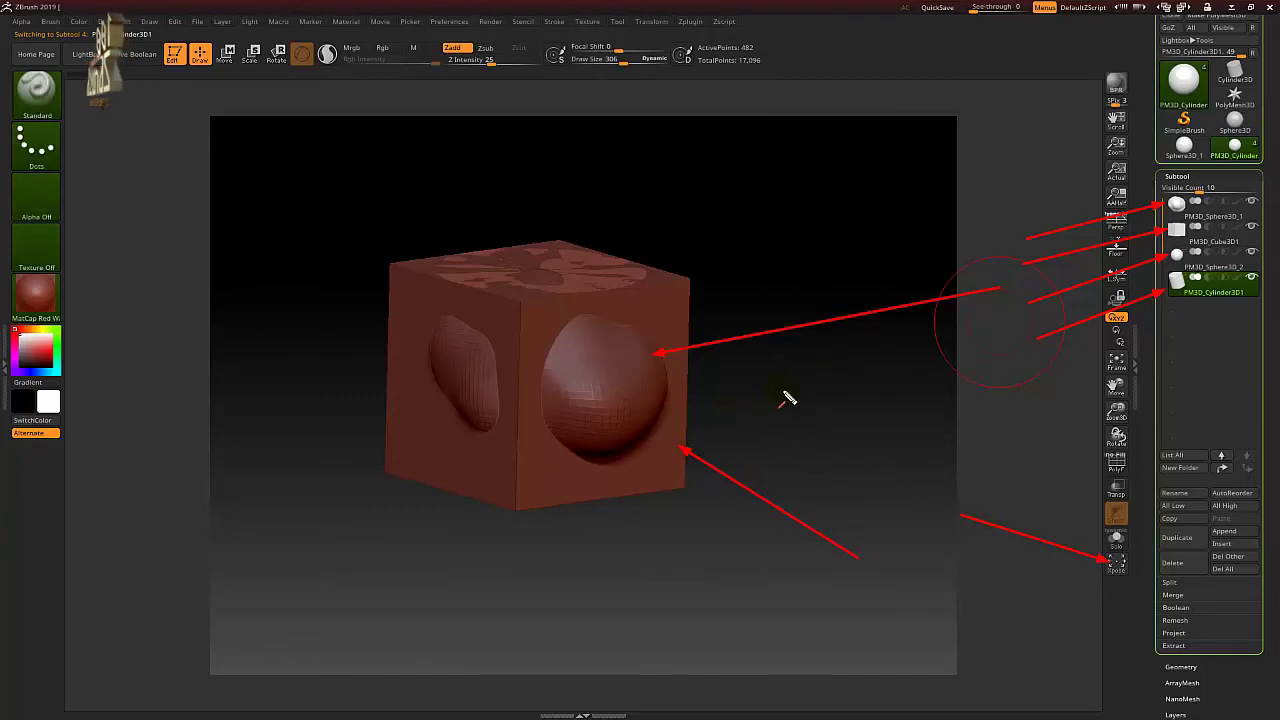
{"action": "key", "text": "Escape"}
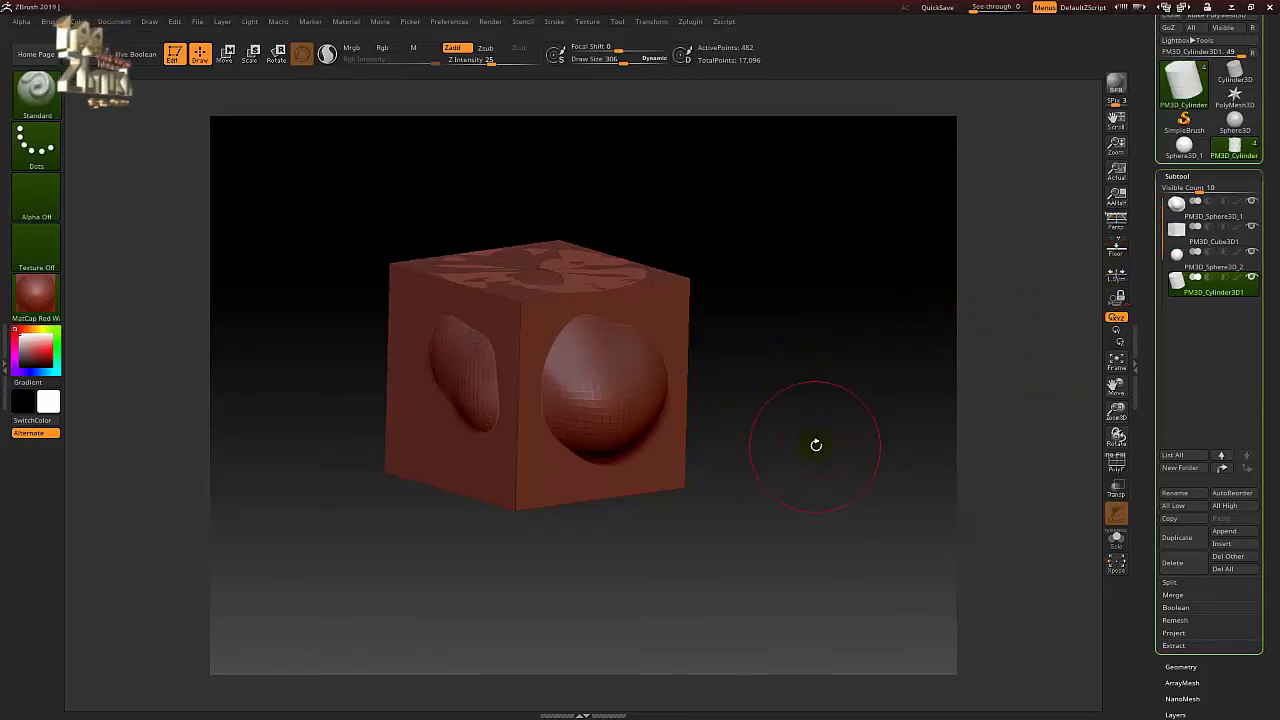
{"action": "left_click", "coordinate": [1118, 566]}
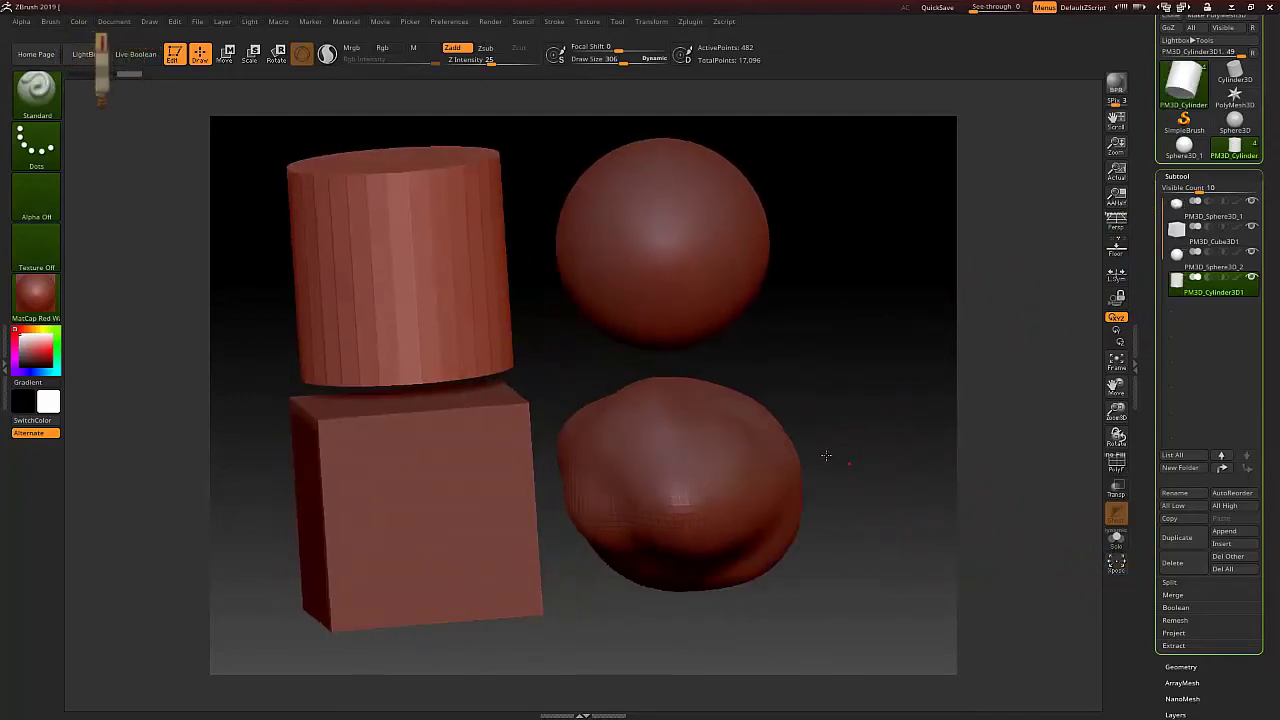
{"action": "left_click_drag", "start_coordinate": [824, 455], "coordinate": [843, 470], "text": "shift"}
{"action": "key", "text": "super"}
{"action": "key", "text": "super"}
{"action": "left_click_drag", "start_coordinate": [870, 455], "coordinate": [858, 427], "text": "alt"}
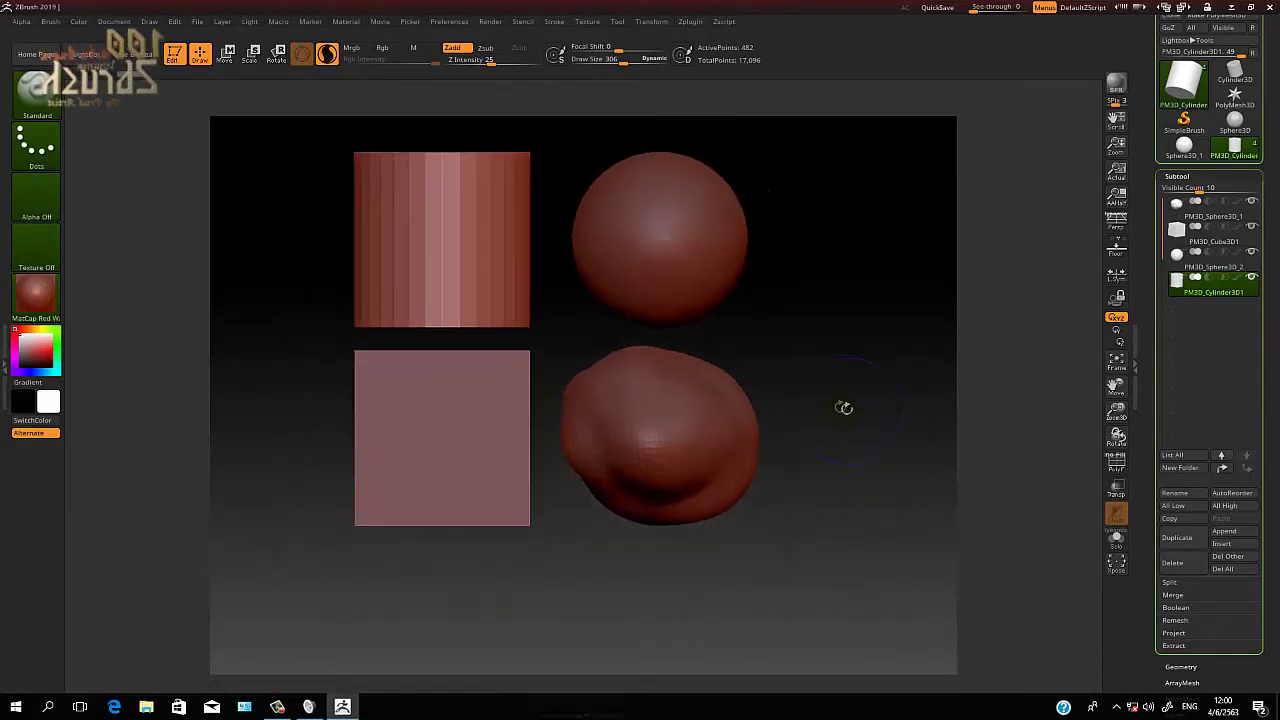